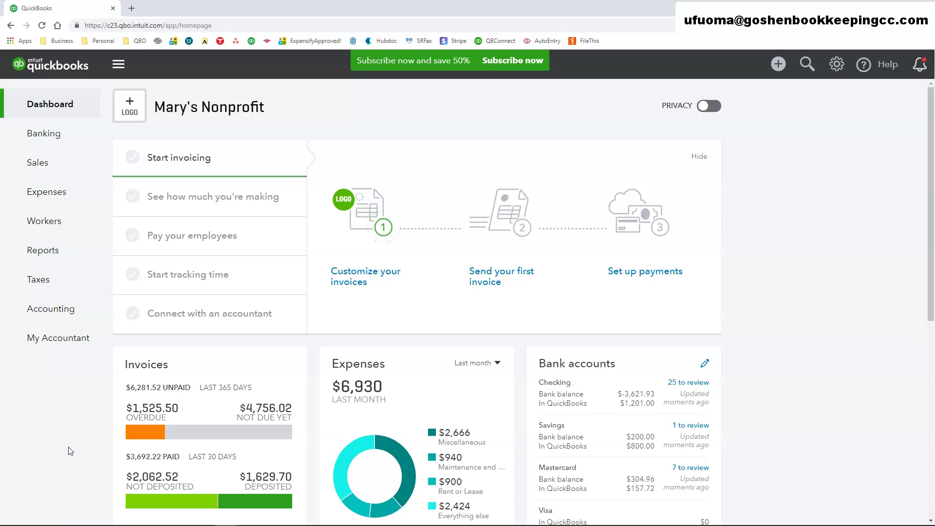
Start a new sales receipt with ServantKeeper as the customer
left_click(779, 78)
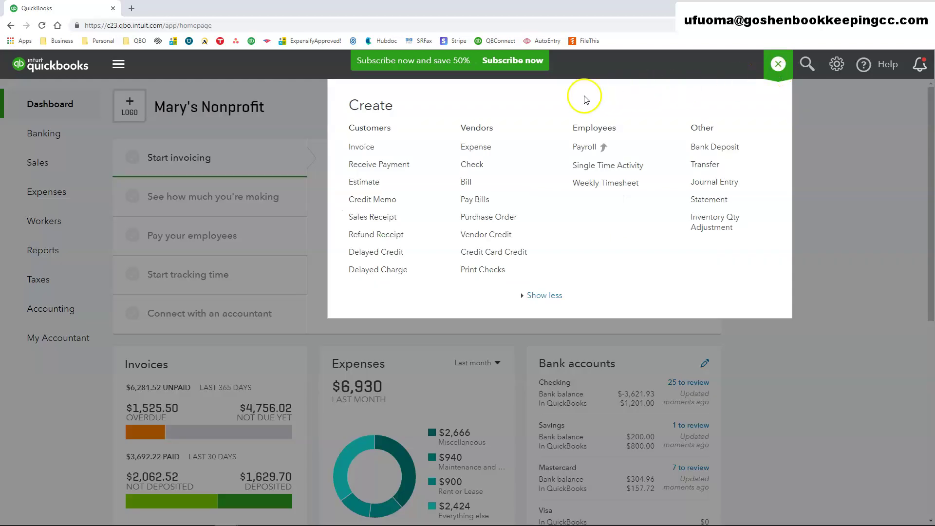
left_click(389, 221)
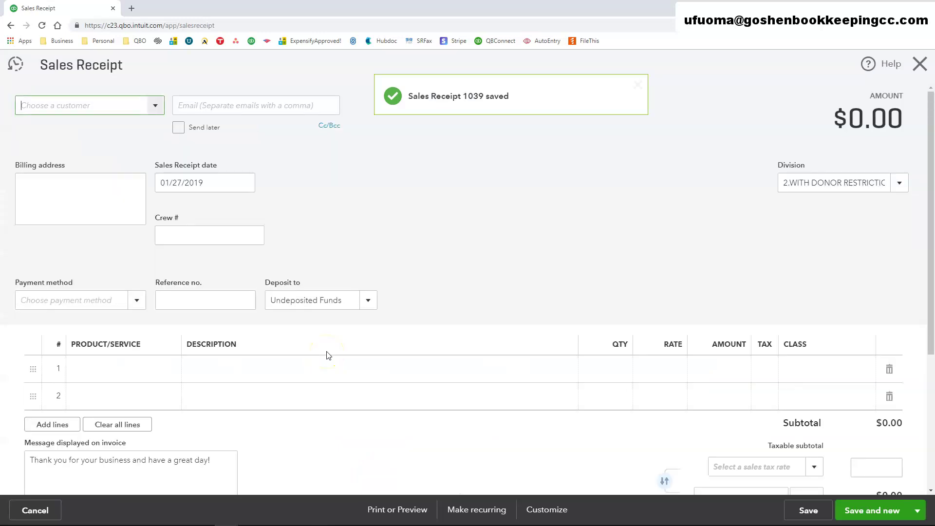
left_click(104, 106)
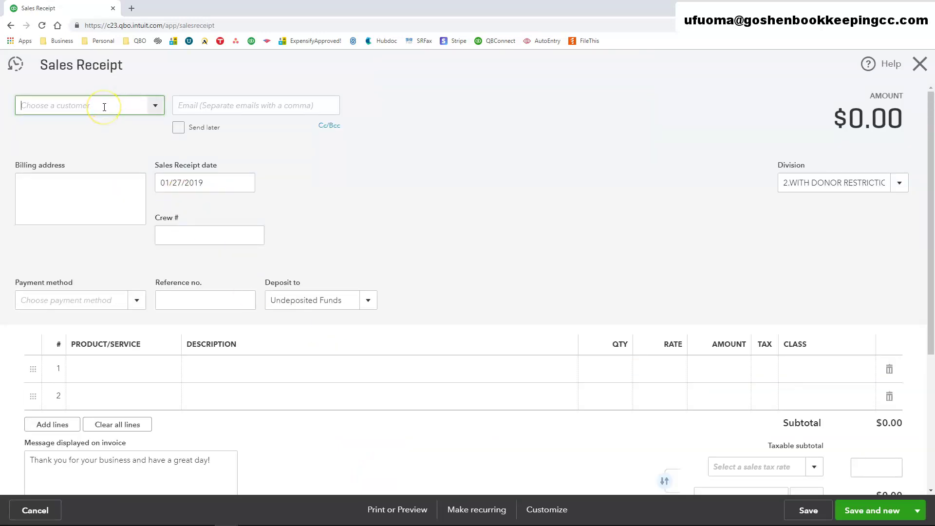
type("Se")
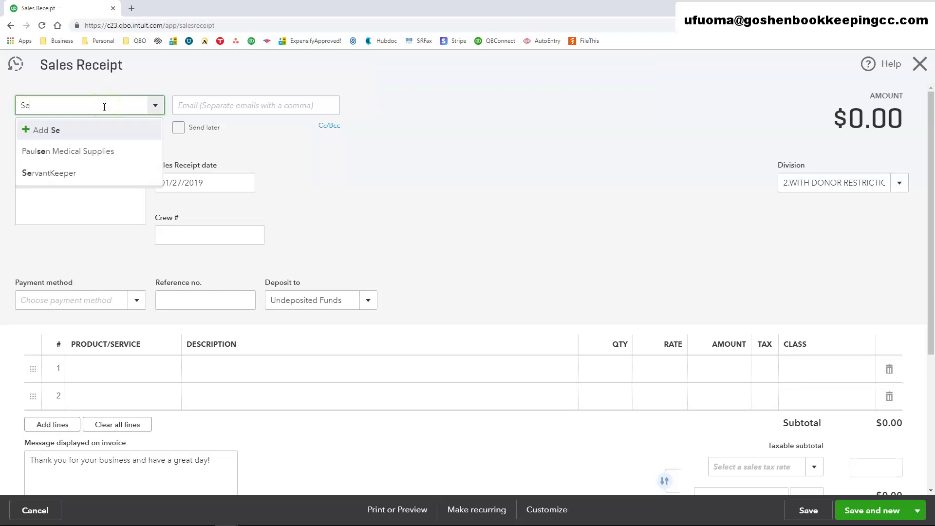
left_click(112, 171)
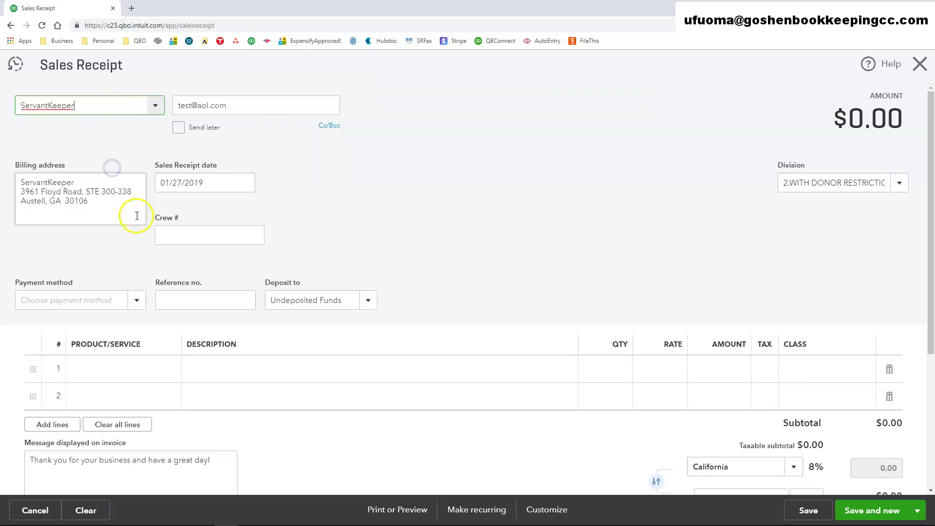
Create and select a new payment method named Online Giving
left_click(136, 299)
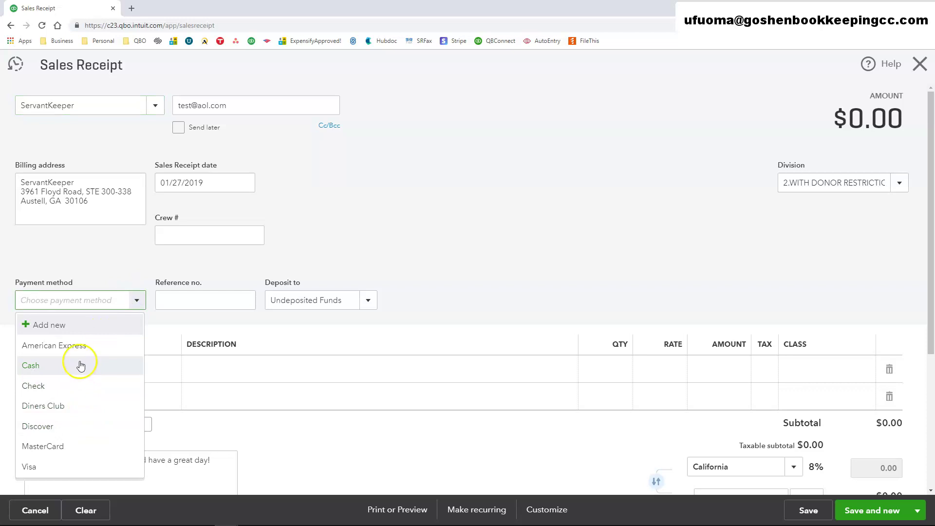
left_click(78, 436)
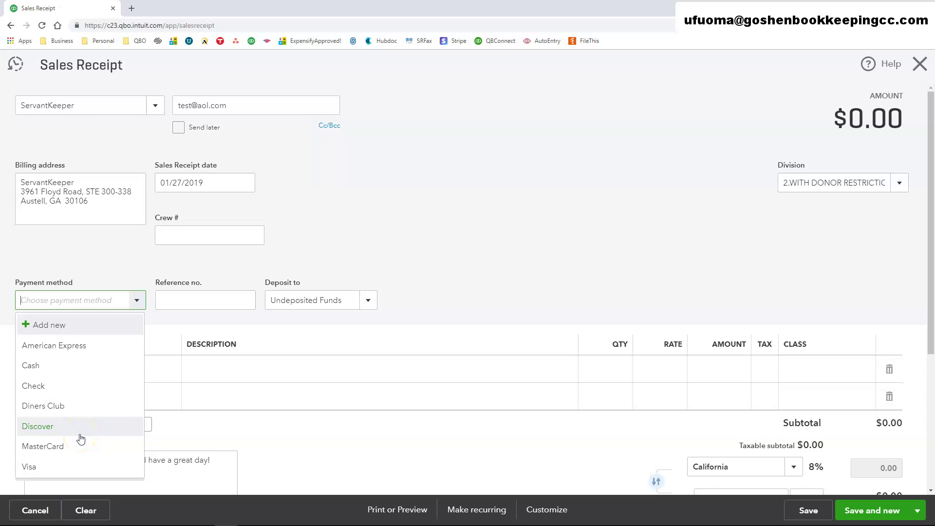
left_click(81, 438)
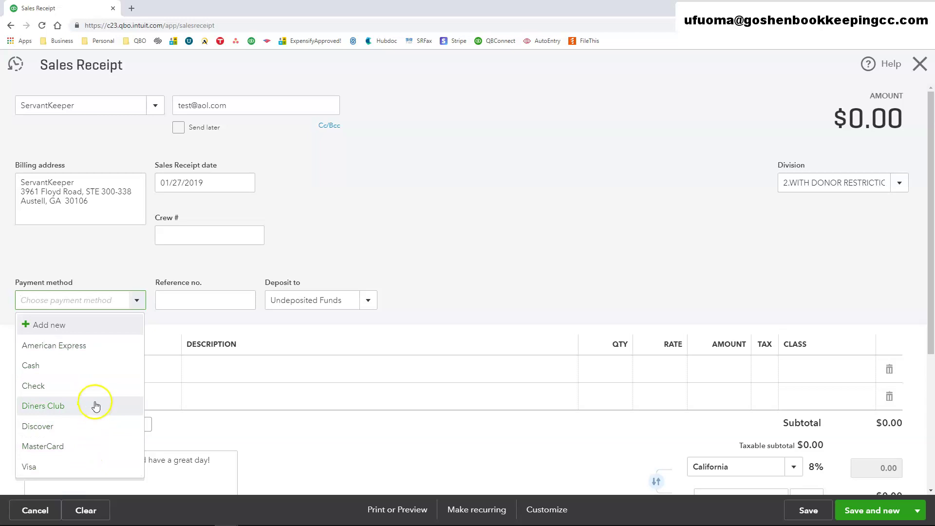
left_click(61, 324)
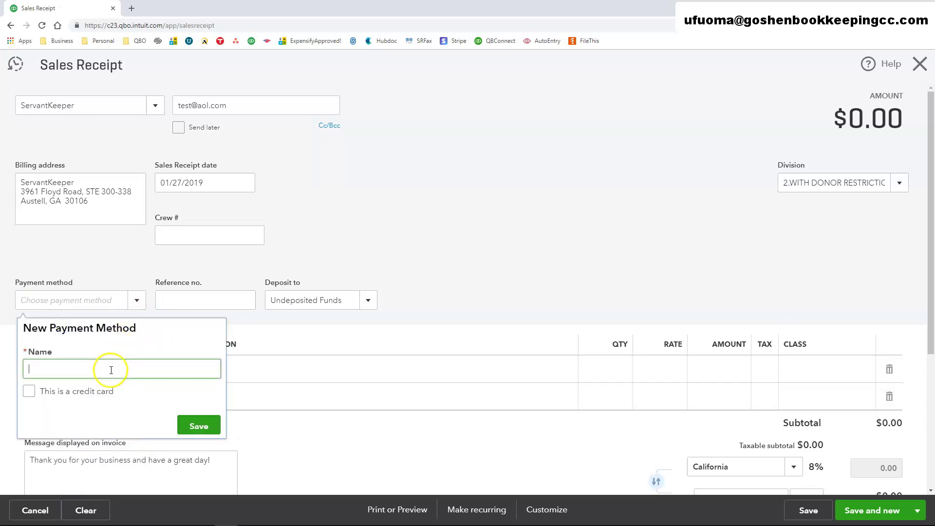
type("Online Gi")
type("ving")
left_click(199, 426)
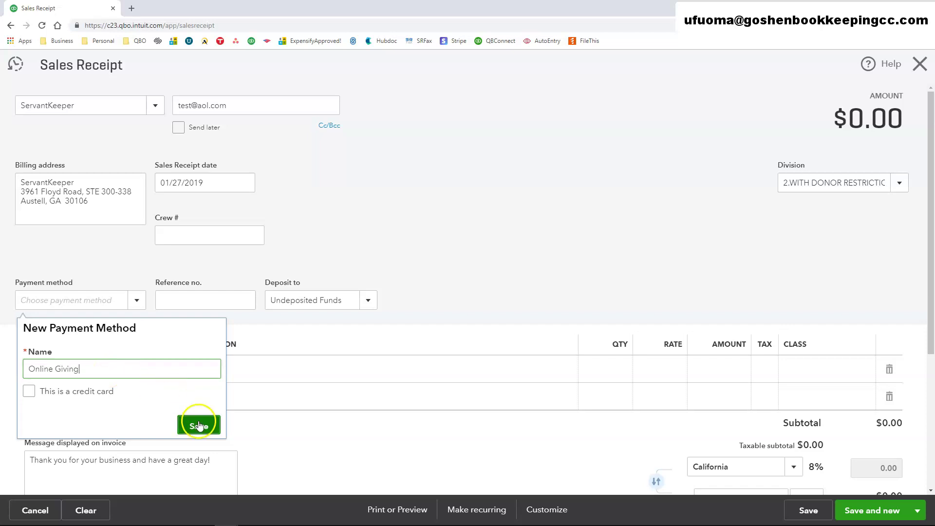
Add Vanco Payment Solutions as a new customer and use it on the receipt
left_click(156, 109)
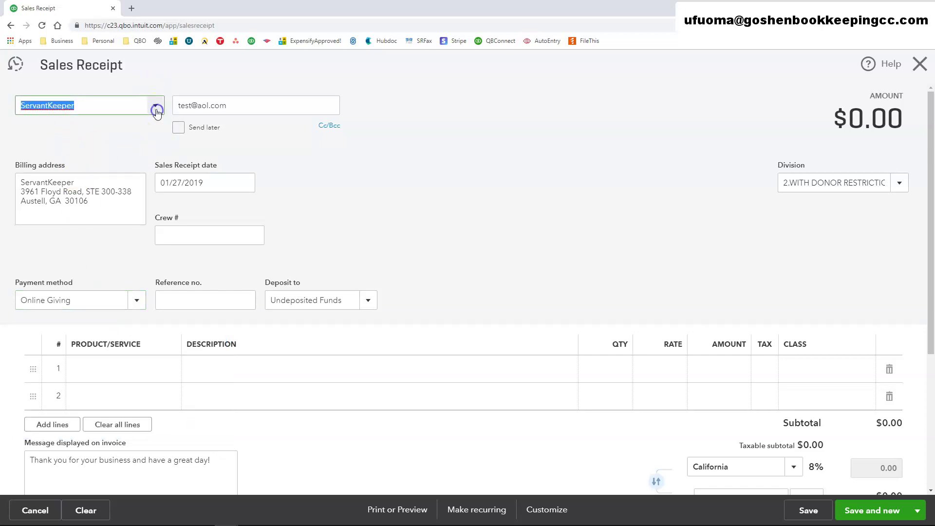
scroll(125, 151, "up", 10)
scroll(129, 157, "up", 3)
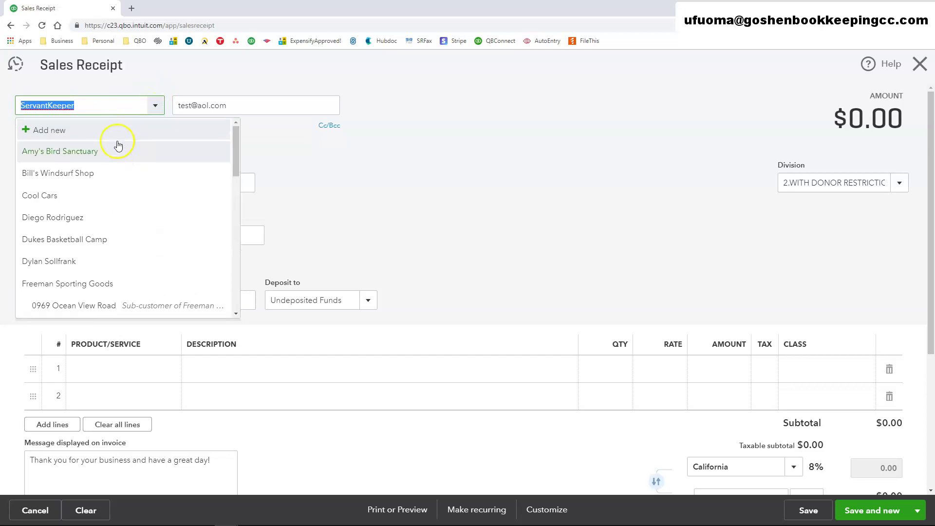
left_click(97, 131)
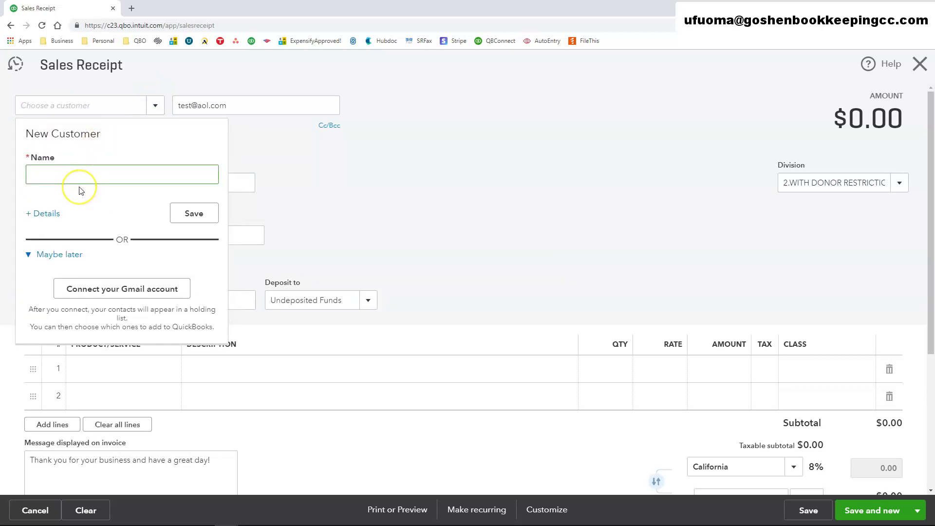
type("Vanco ")
type("Payment")
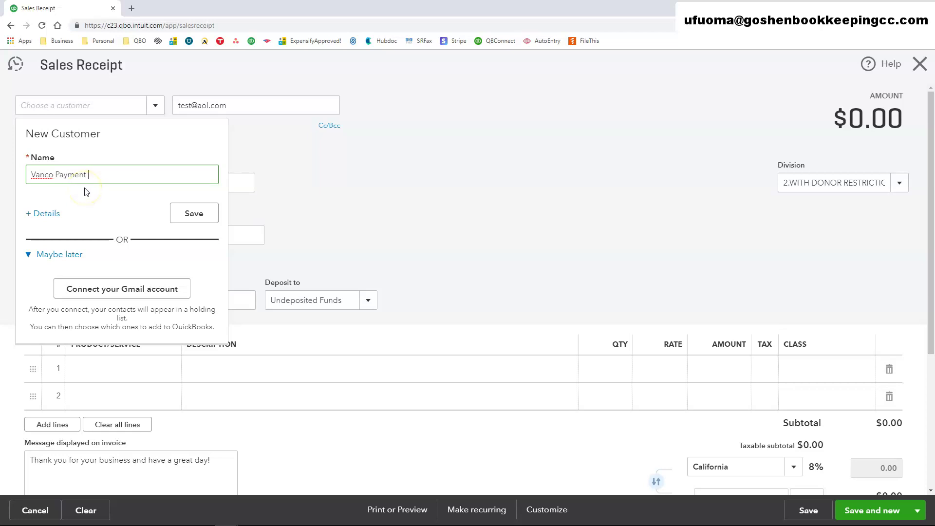
type(" Solutions")
left_click(188, 216)
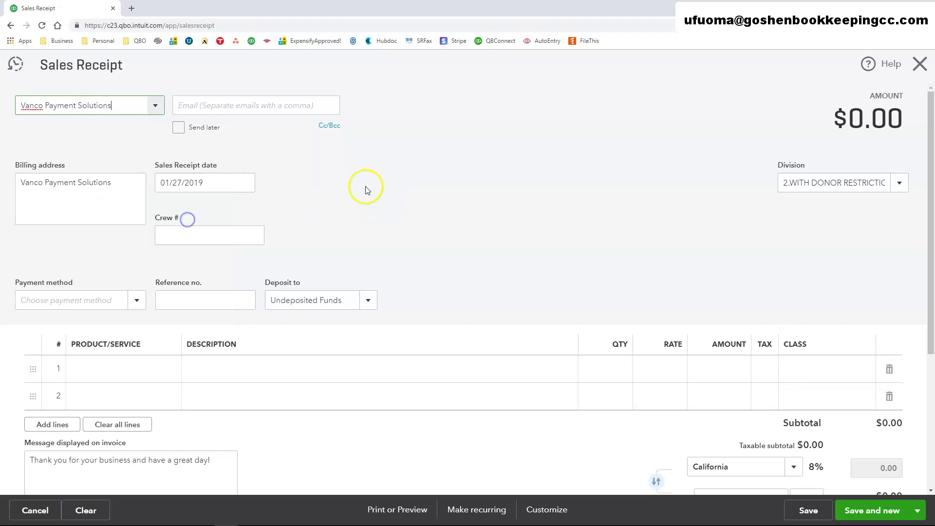
left_click(200, 103)
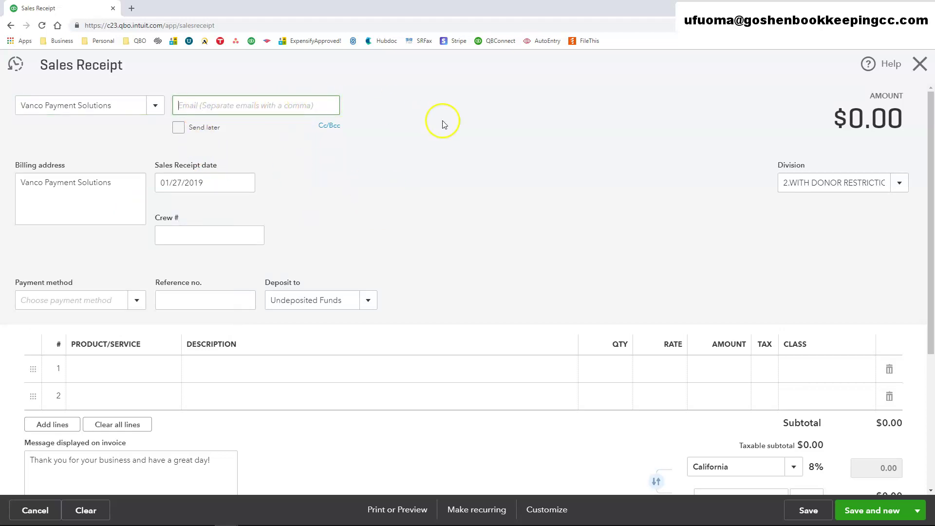
Keep the date 01/27/2019 and set Division to 1.WITHOUT DONOR RESTRICTIONS
left_click(247, 182)
left_click(167, 307)
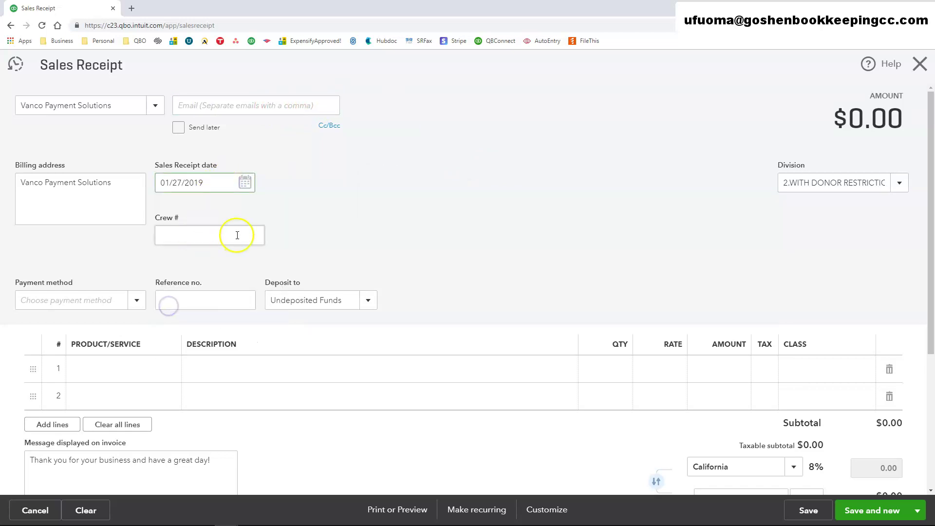
left_click(899, 183)
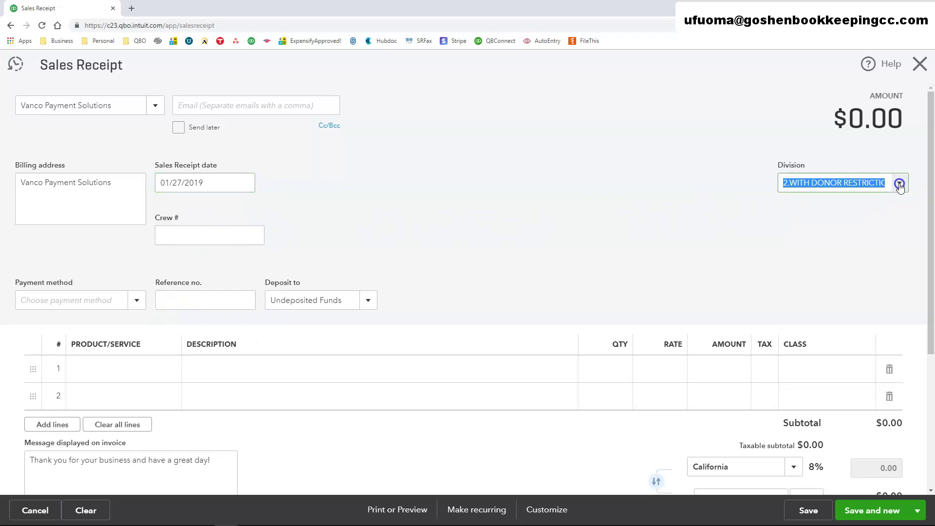
left_click(856, 229)
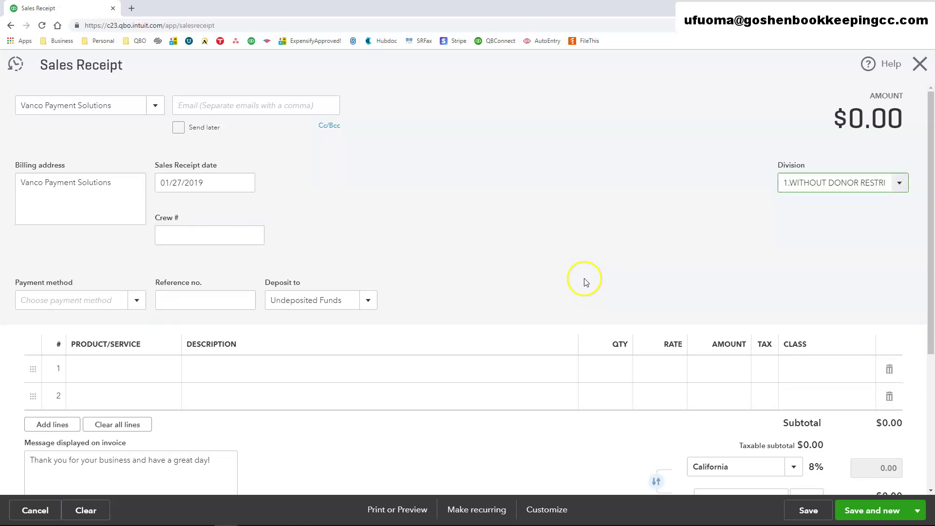
scroll(585, 282, "down", 1)
scroll(584, 282, "down", 1)
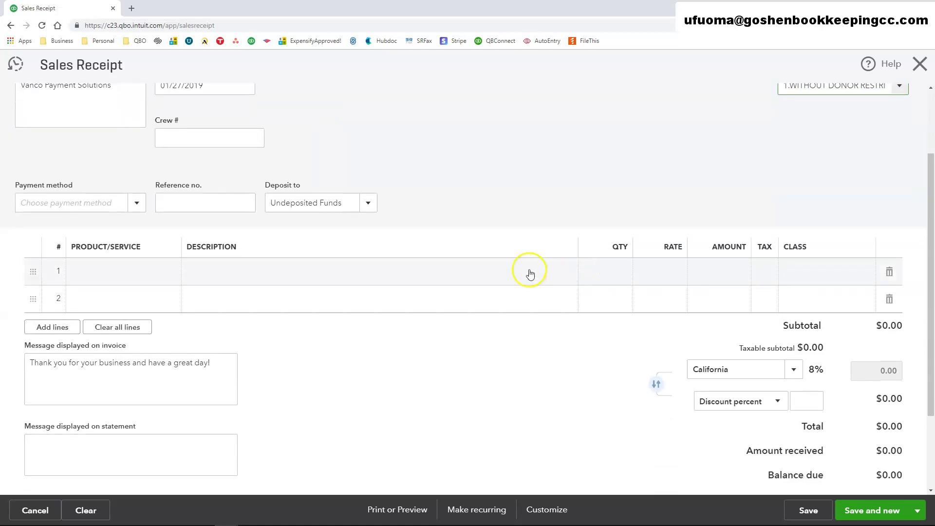
Choose Online Giving as payment method and enter reference number 012719Batch
left_click(138, 203)
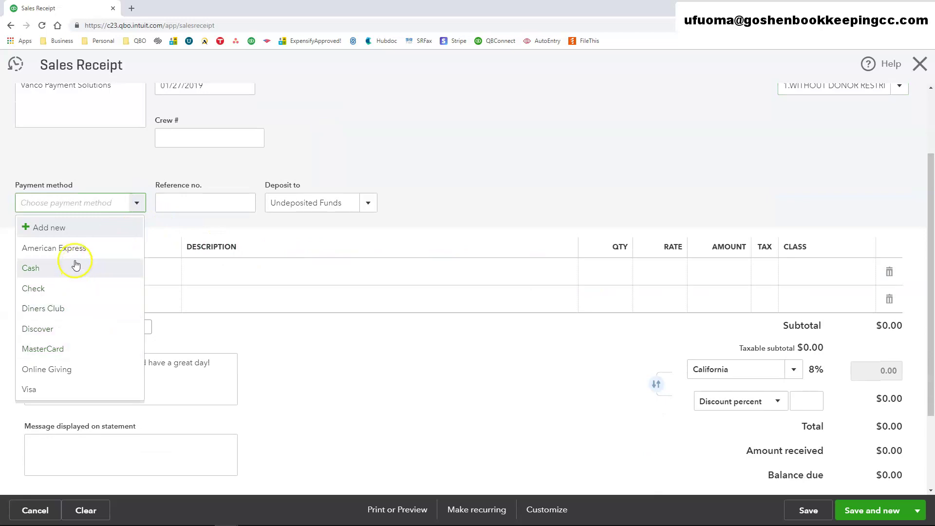
left_click(65, 370)
left_click(202, 207)
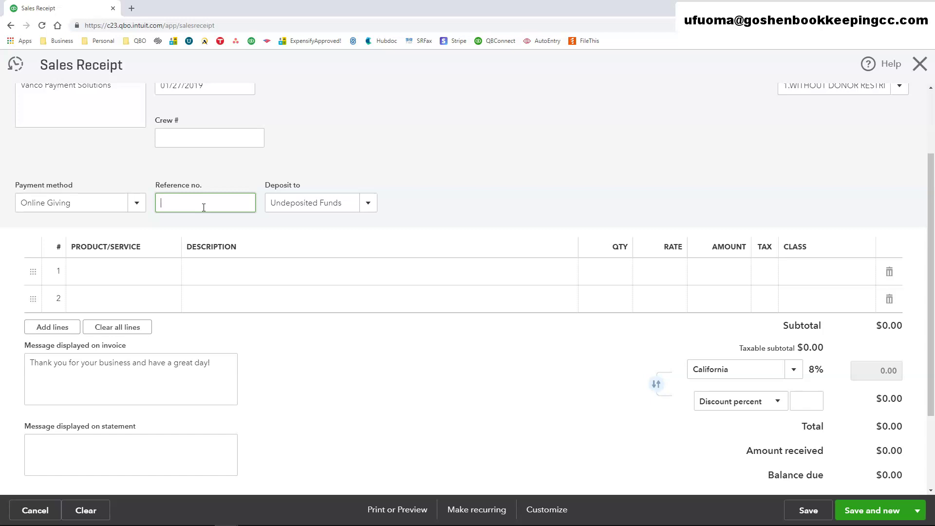
type("012")
type("719")
type("Batch")
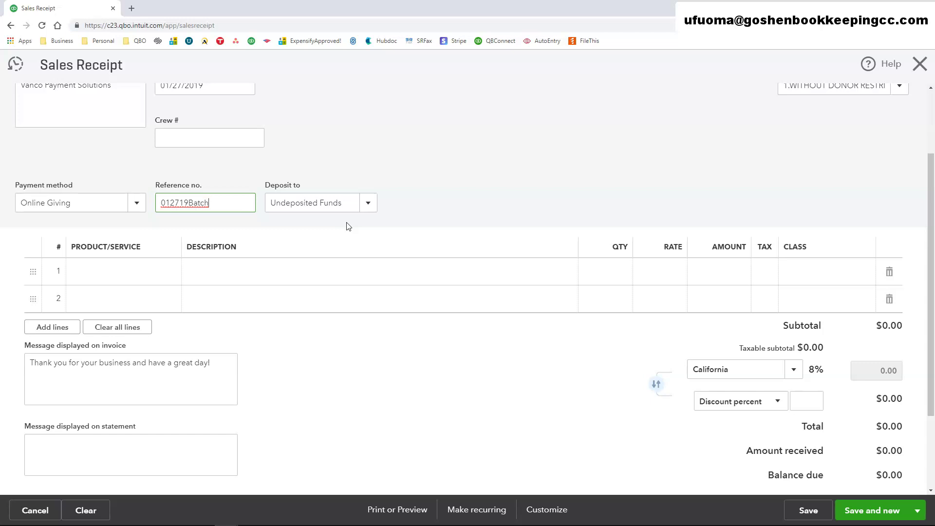
left_click(351, 225)
Add a non-taxable service 'Tithes and Offerings' in class 4.General Fund for line 1
left_click(137, 274)
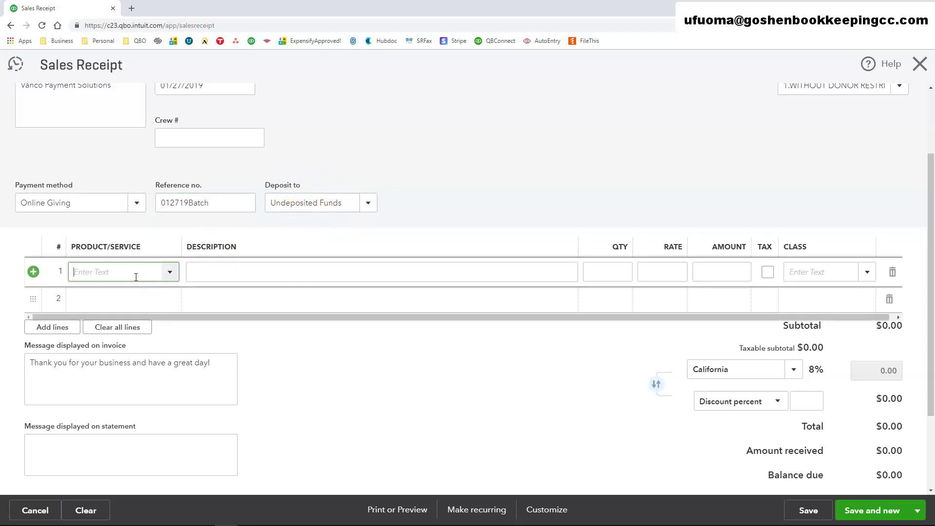
left_click(169, 272)
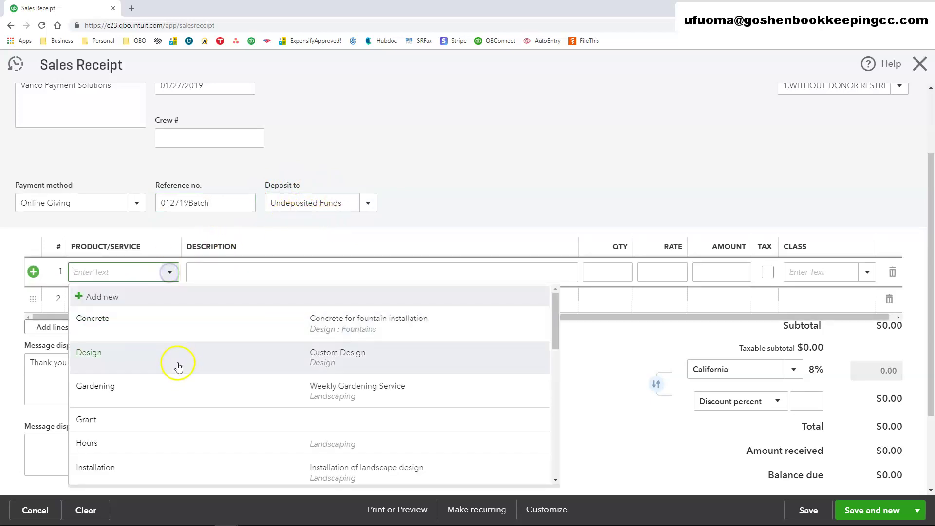
left_click(129, 297)
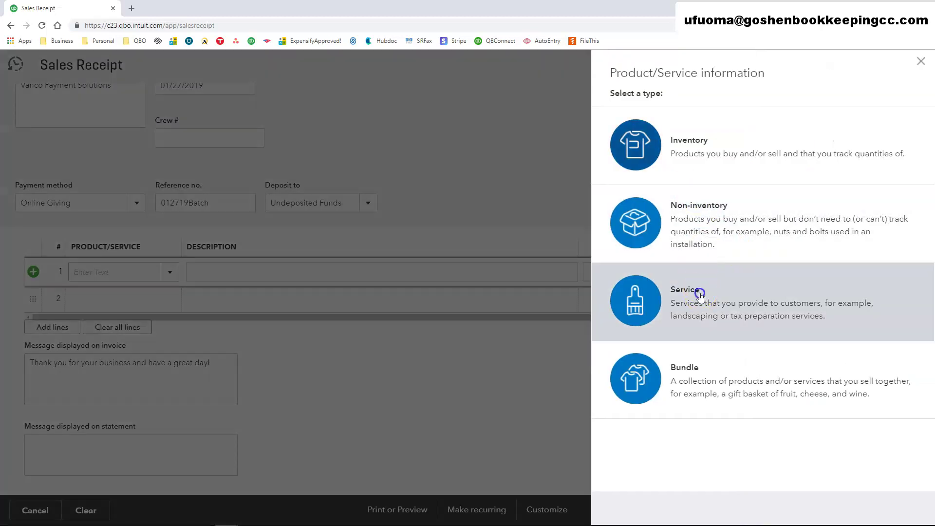
left_click(700, 294)
type("Tithes a")
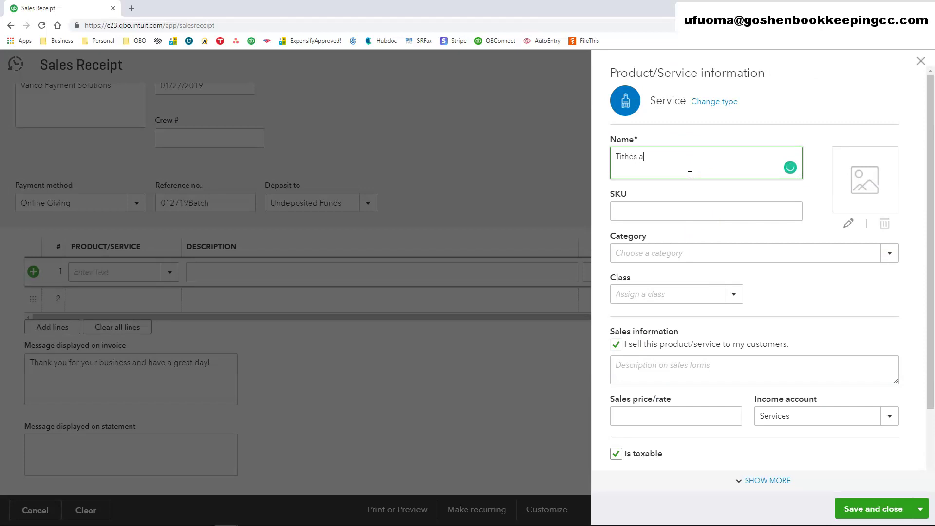
type("nd Offerings")
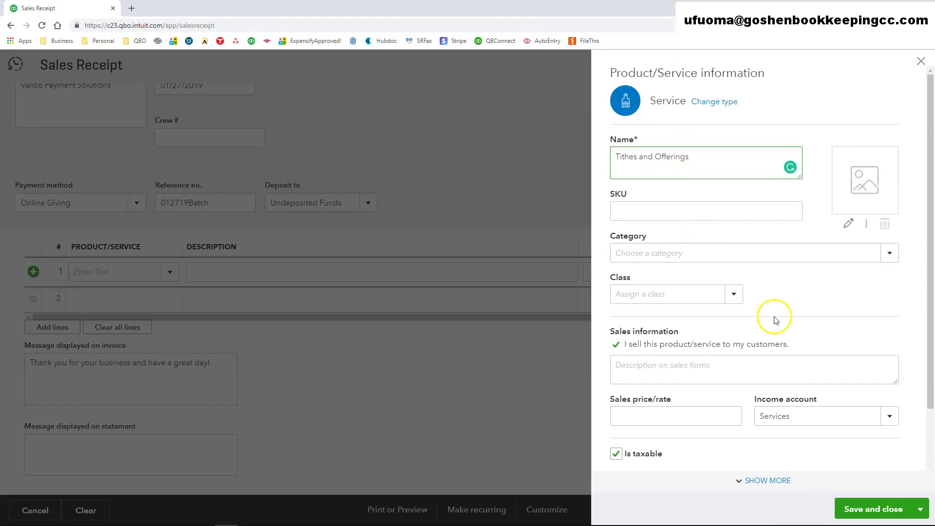
left_click(731, 300)
left_click(686, 408)
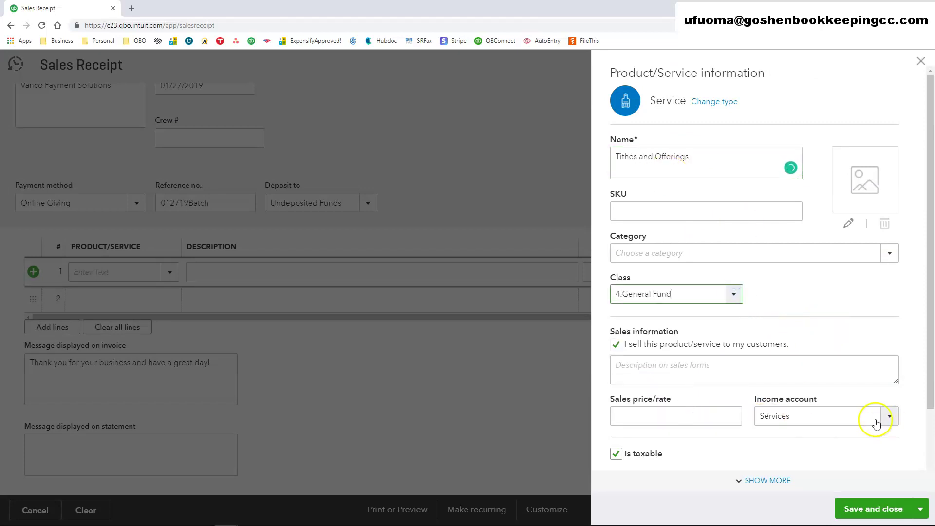
left_click(615, 451)
scroll(801, 389, "down", 1)
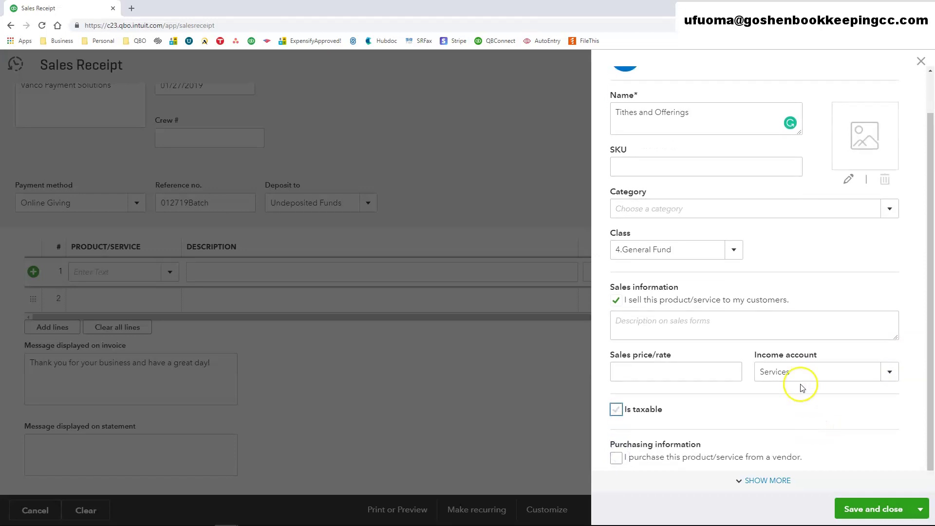
left_click(850, 508)
Give line 1 description 'Online donations from vanco system' and rate 200, then save and close
left_click(229, 280)
type("Online donations from vanco system")
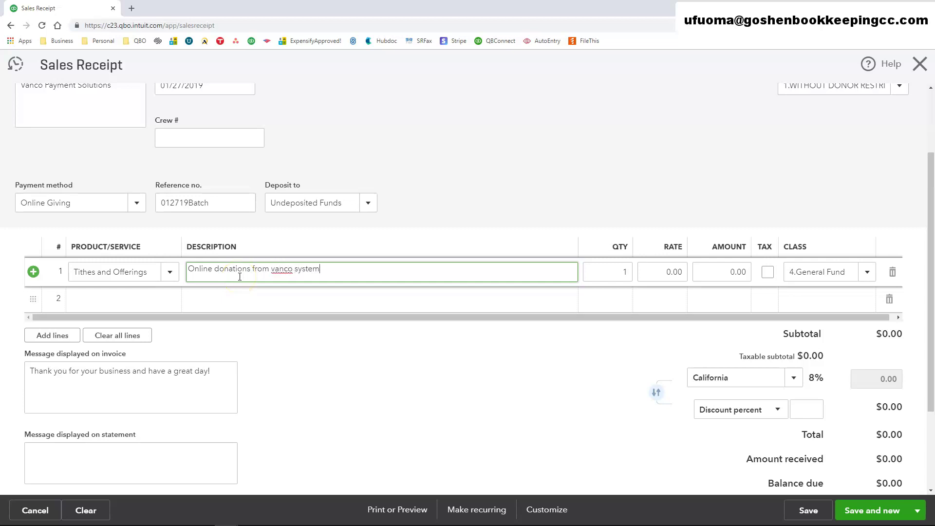
key("Tab")
key("Tab")
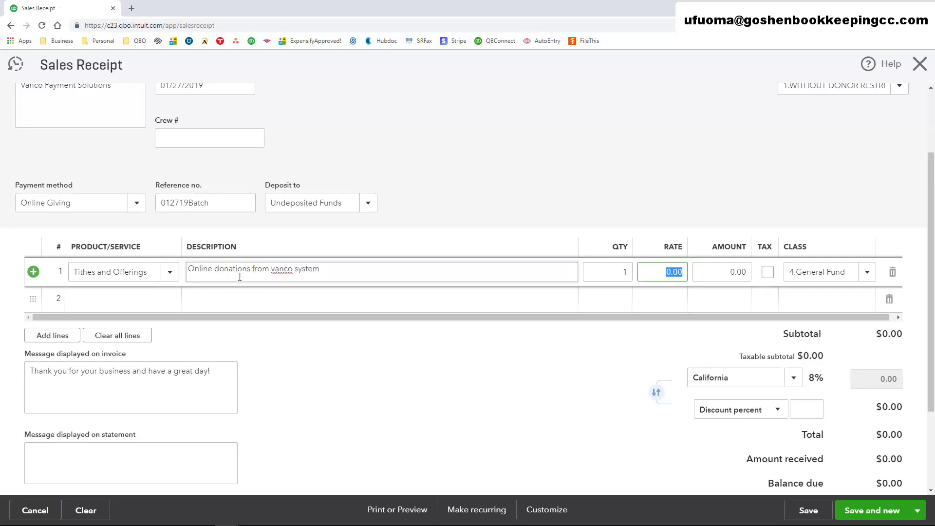
type("200")
key("Tab")
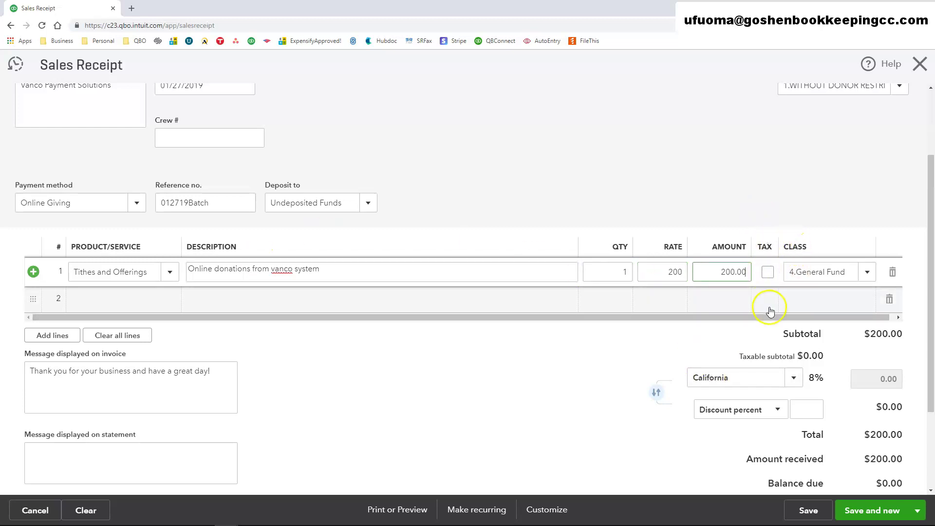
scroll(360, 399, "down", 1)
scroll(361, 400, "down", 2)
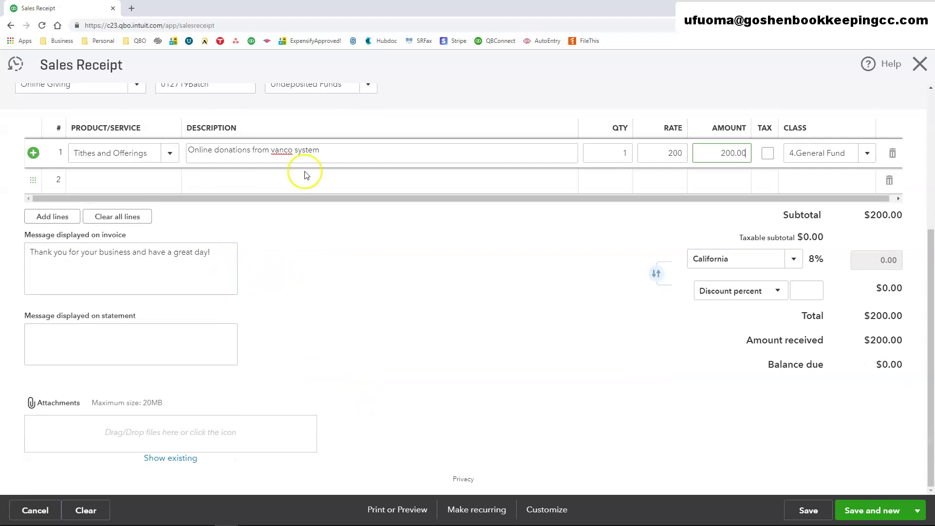
triple_click(275, 150)
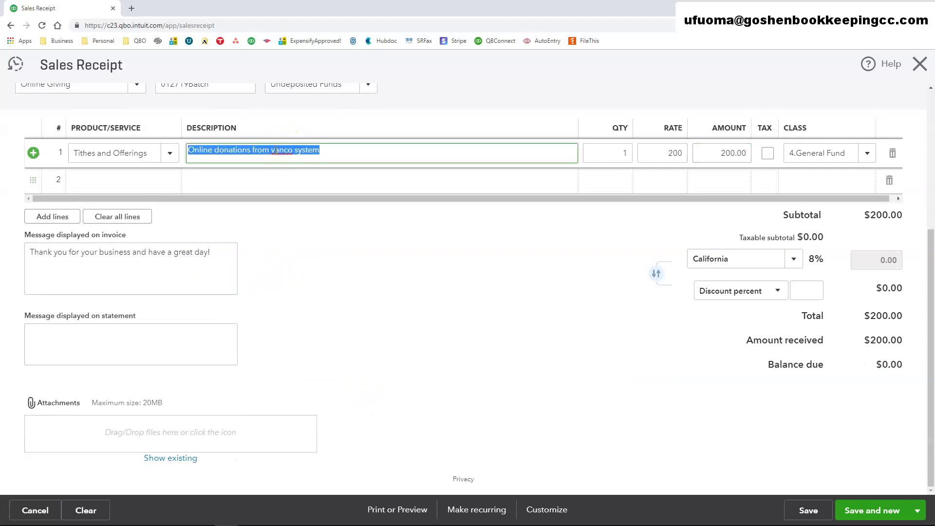
left_click(369, 315)
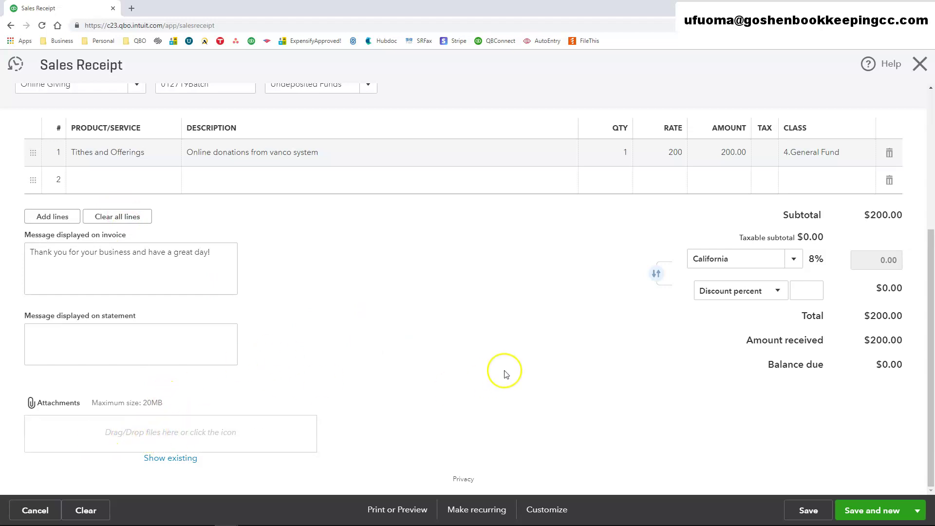
scroll(504, 372, "up", 3)
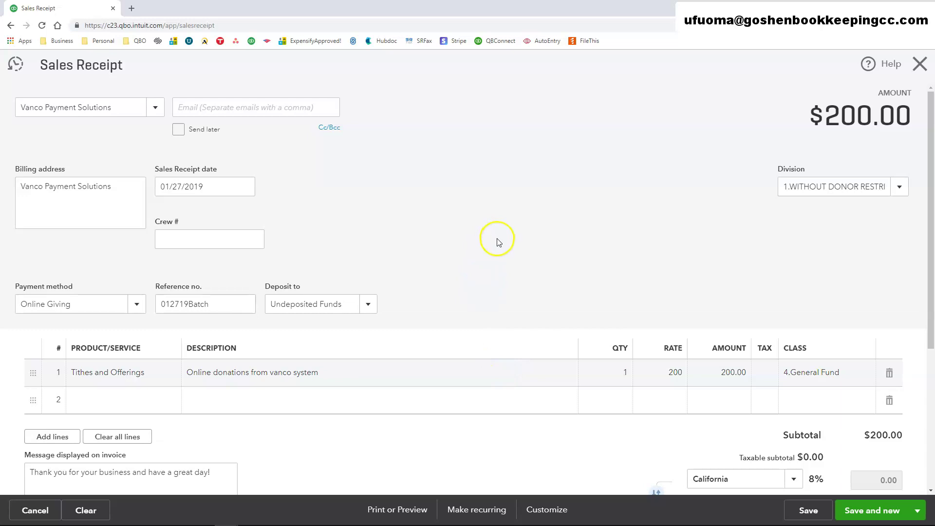
scroll(497, 241, "down", 3)
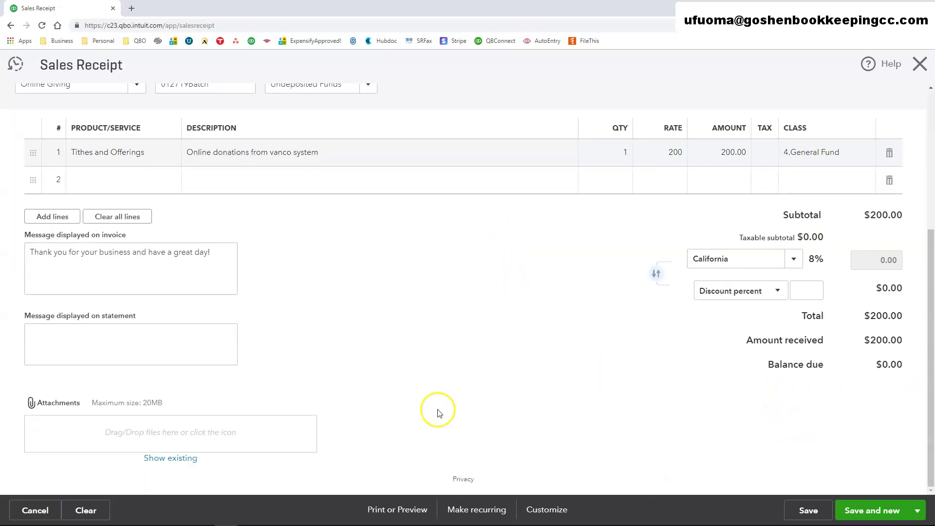
left_click(917, 504)
left_click(880, 471)
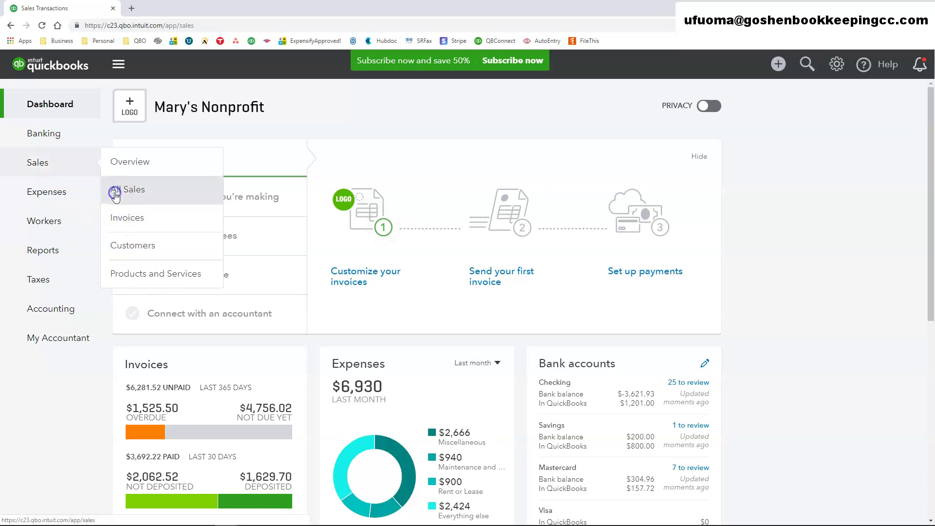
Show recently paid transactions in All Sales, widening the Customer column to full names
left_click(115, 196)
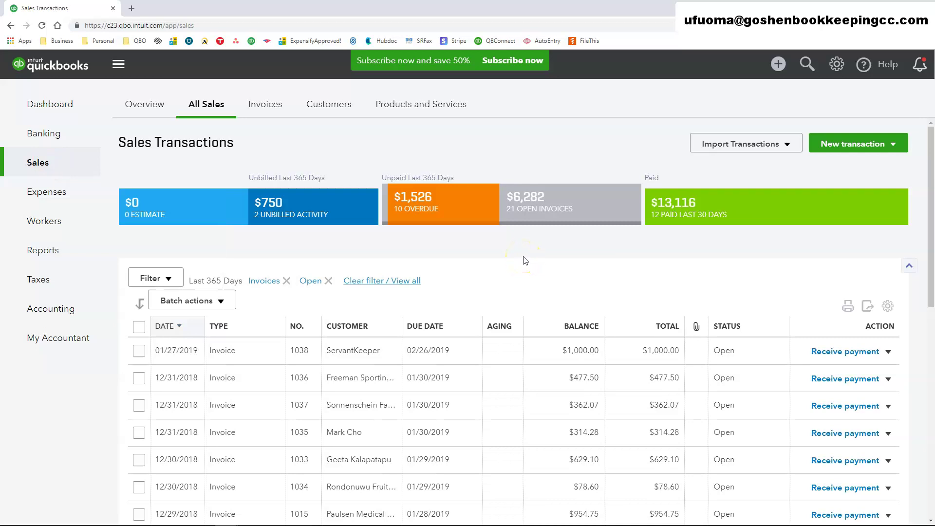
left_click(677, 218)
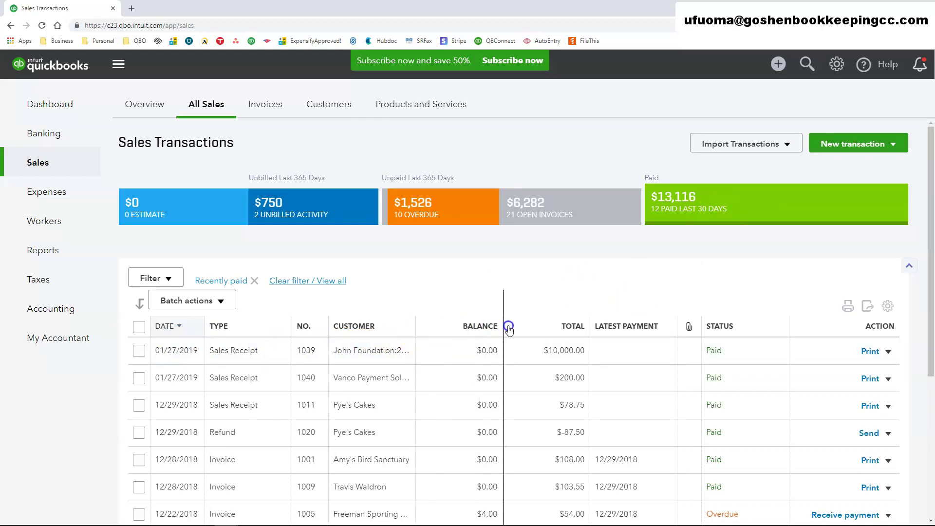
left_click_drag(415, 326, 514, 326)
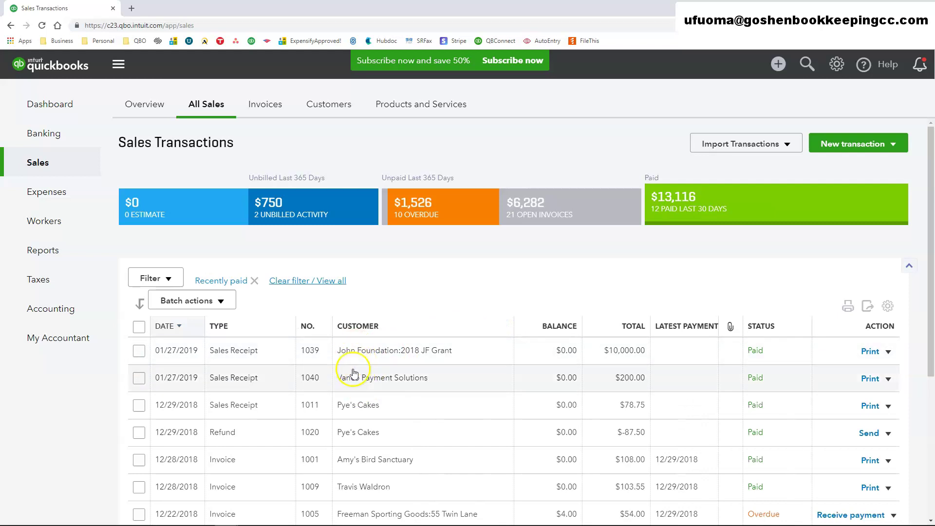